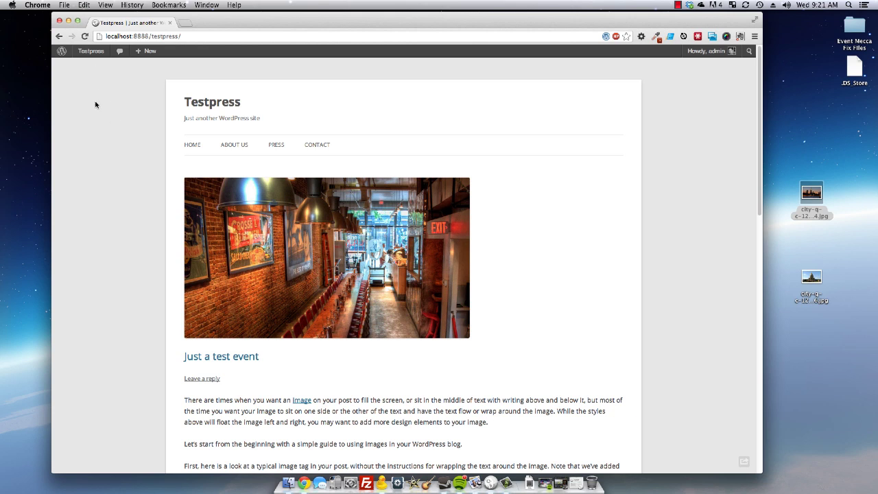
Bring up the Testpress site menu in the admin bar
mouse_move(90, 50)
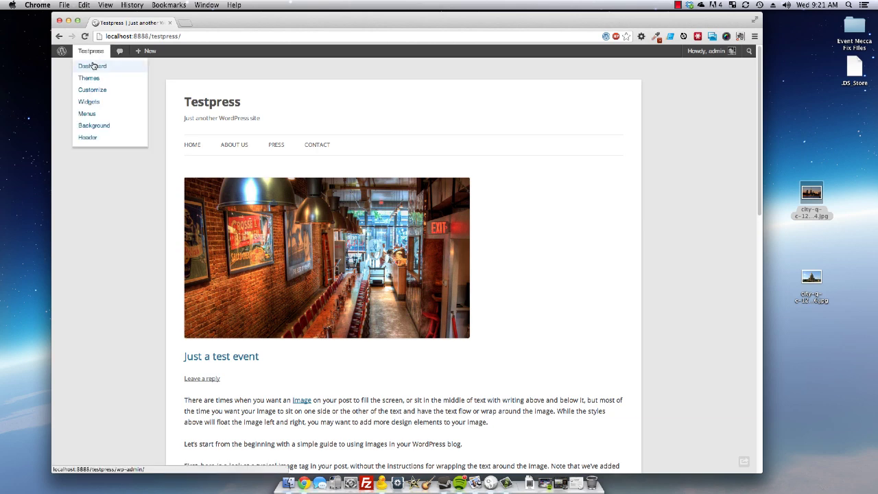
Open the admin Dashboard and go to the Plugins > Add New page
click(92, 67)
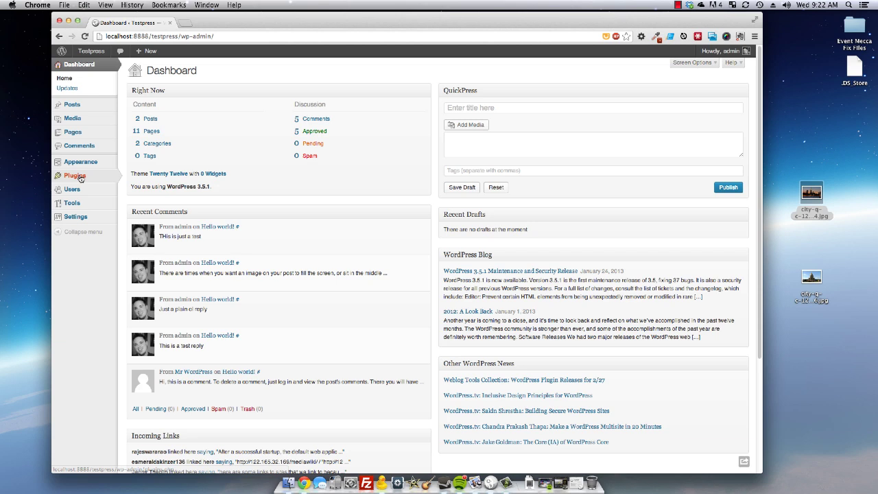
mouse_move(75, 162)
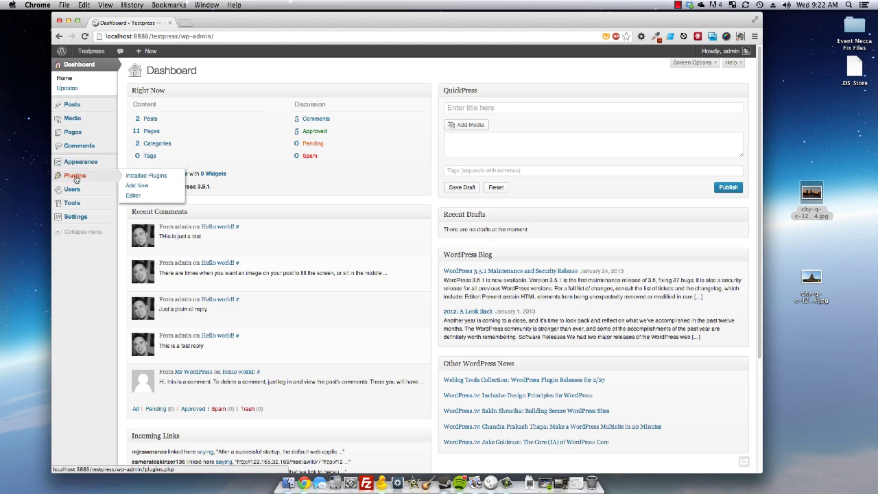
click(136, 185)
Search plugins for 'background manager' and locate the Background Manager result
click(156, 139)
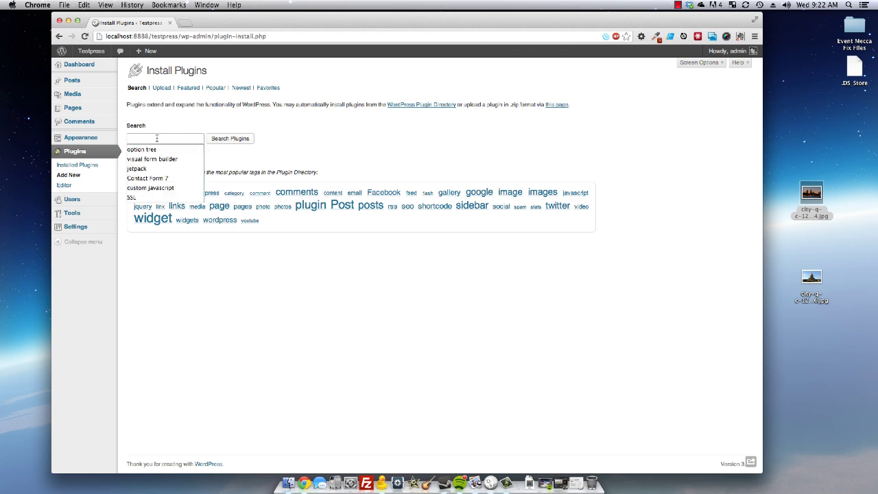
text(b)
key(Down)
key(Return)
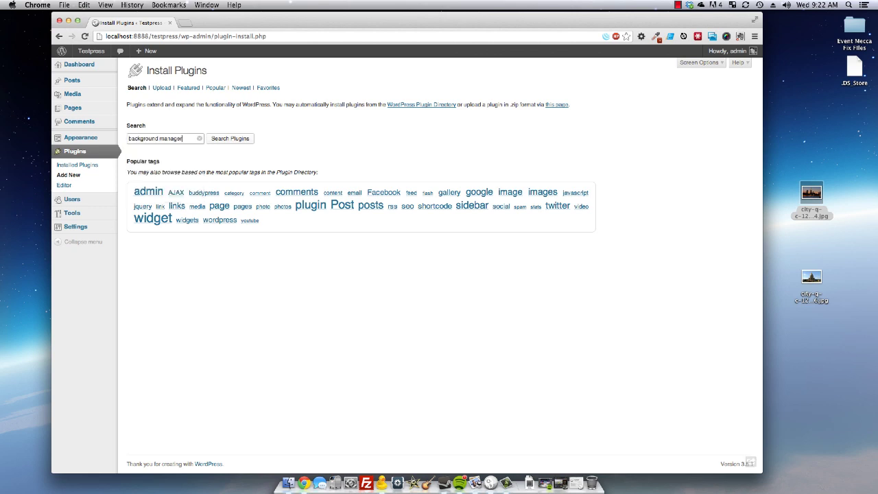
click(229, 140)
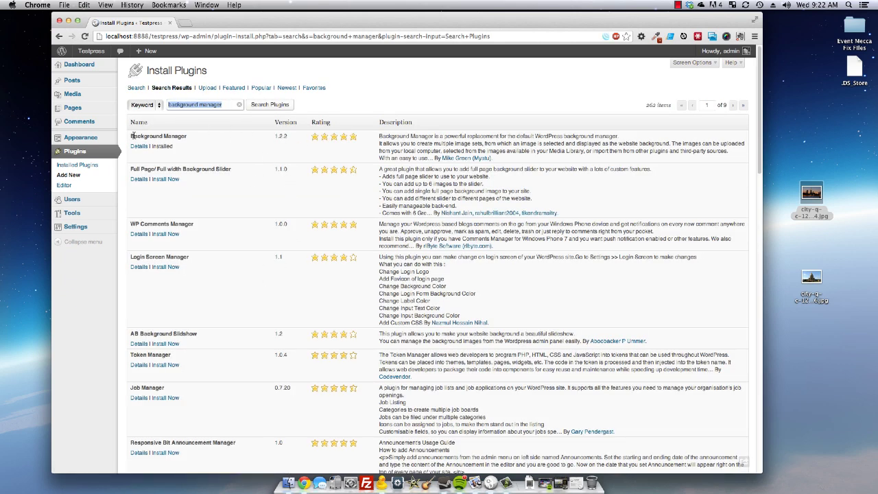
triple_click(133, 135)
click(260, 172)
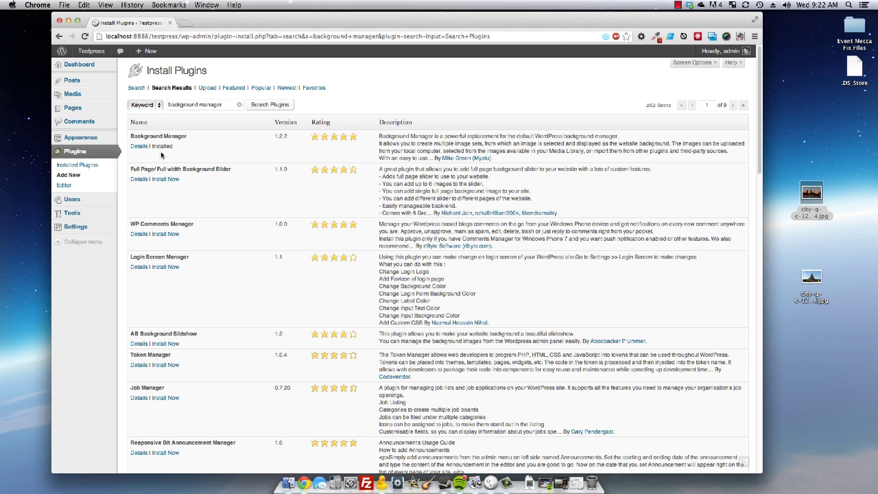
Activate the Background Manager plugin in the Installed Plugins list
click(77, 164)
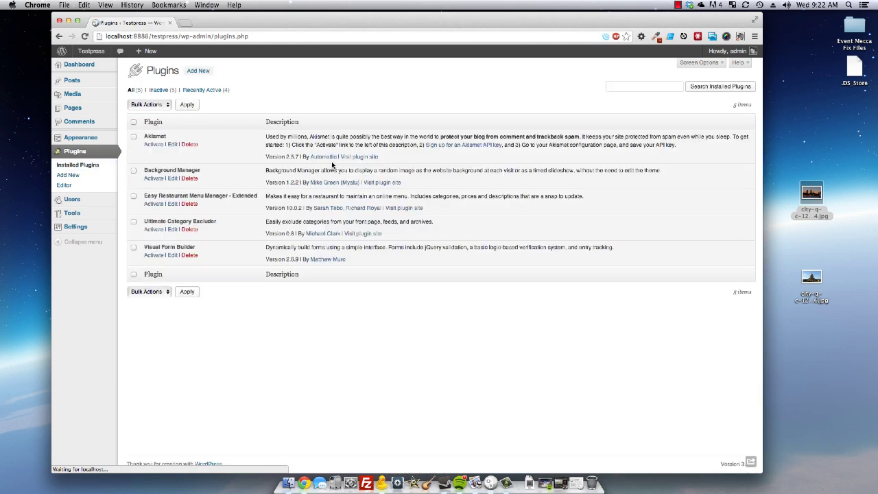
mouse_move(198, 172)
mouse_down()
mouse_move(148, 180)
mouse_move(145, 171)
mouse_move(211, 173)
mouse_up()
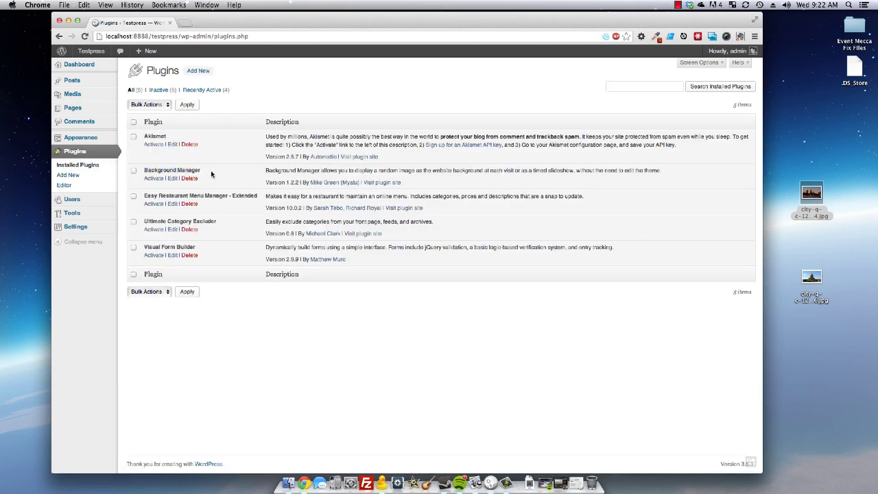
click(155, 179)
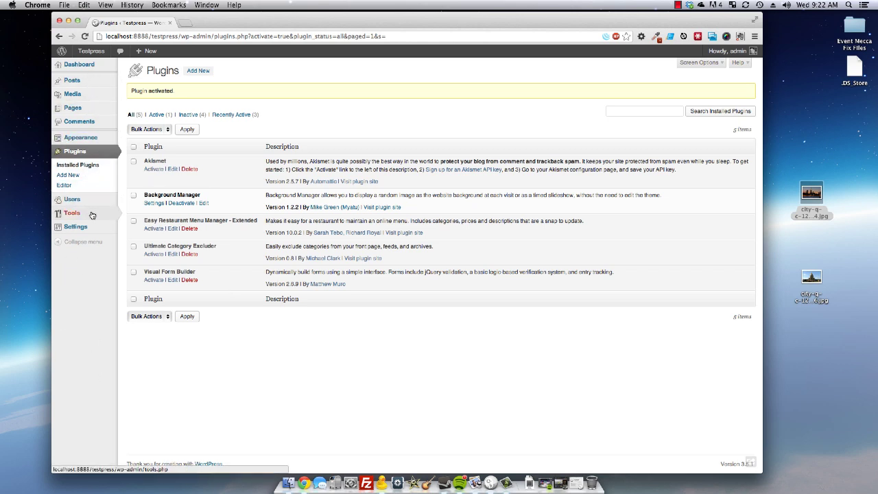
Open the Appearance > Background settings page of Background Manager
mouse_move(98, 232)
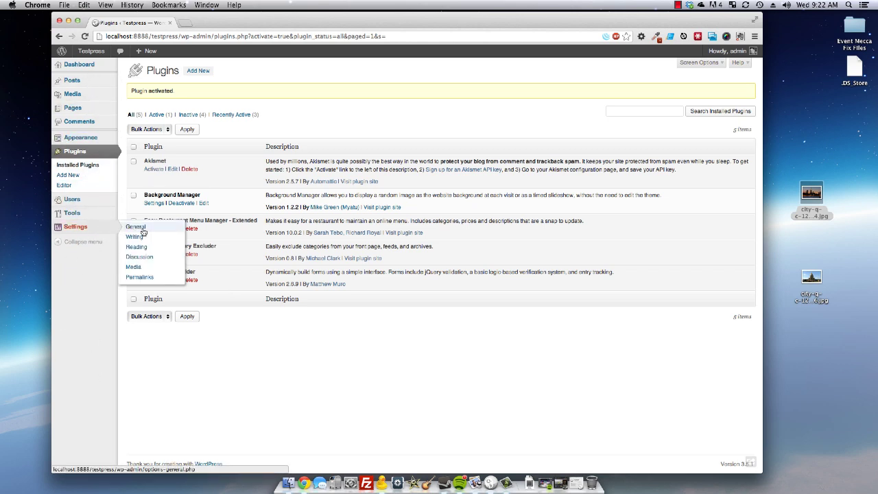
mouse_move(88, 138)
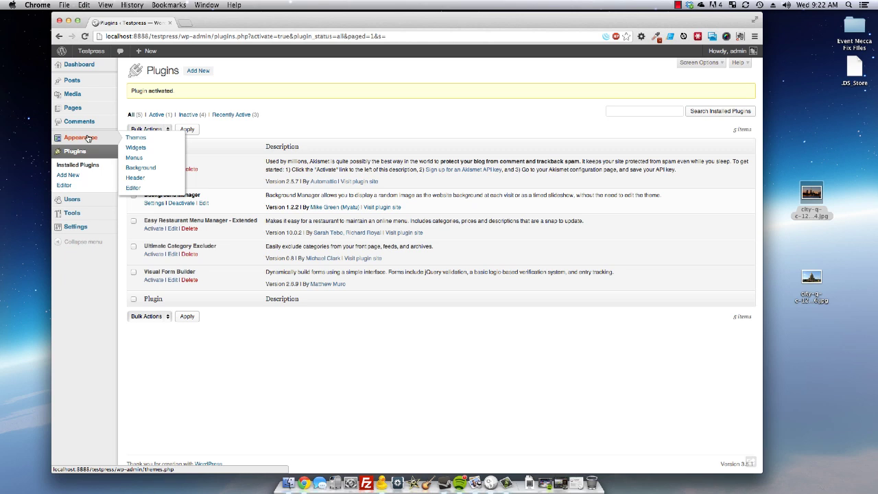
click(137, 168)
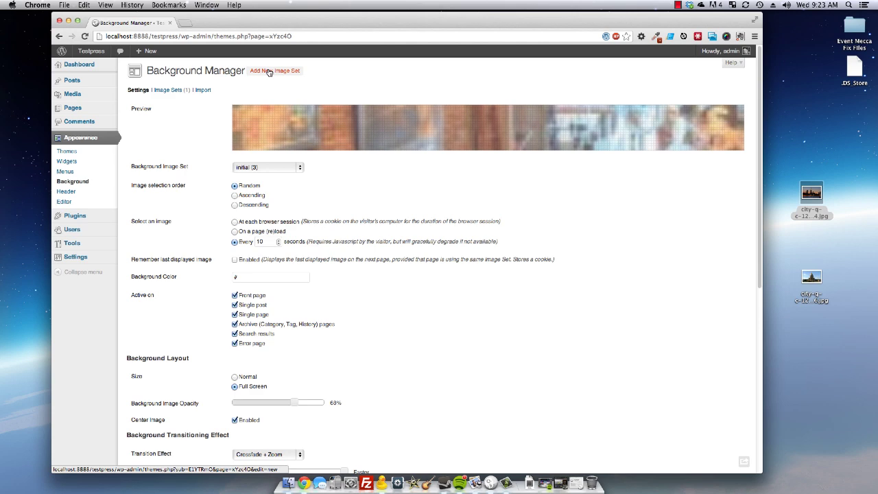
double_click(811, 194)
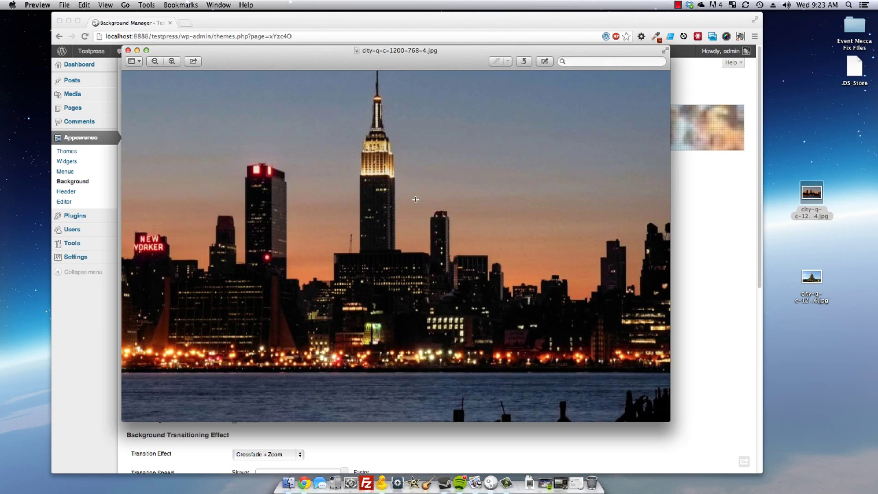
click(127, 50)
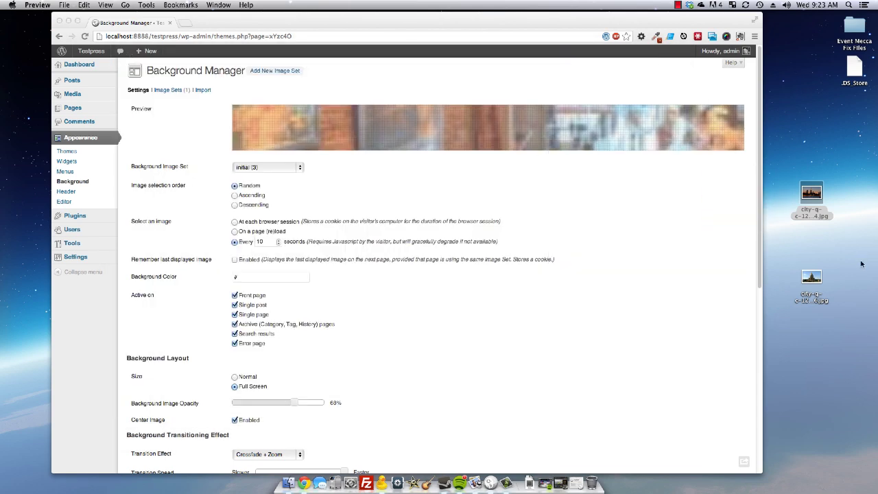
double_click(811, 277)
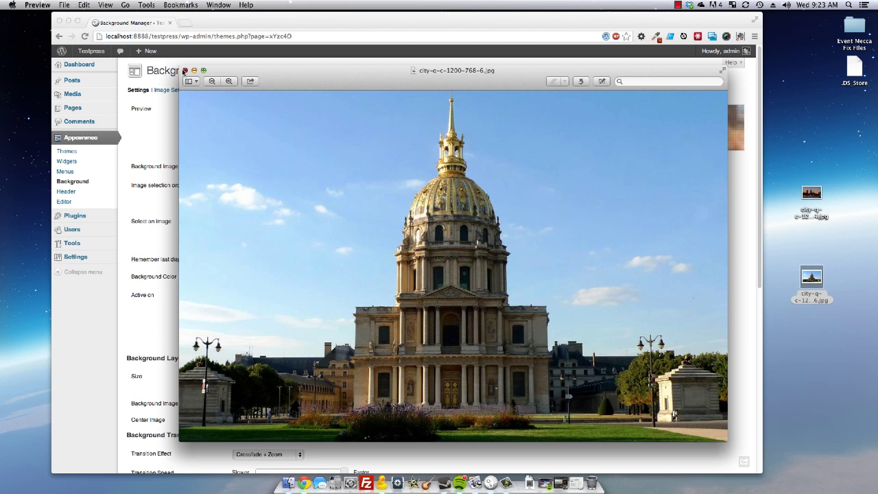
click(185, 72)
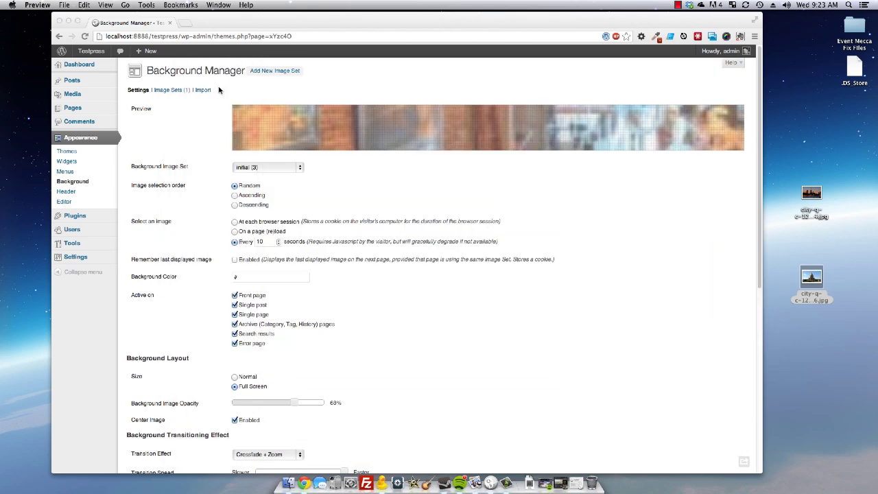
click(461, 205)
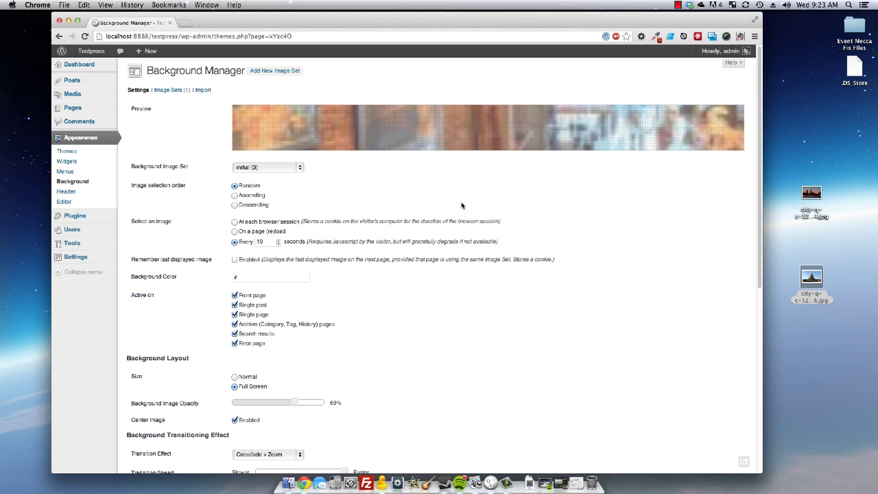
Start a new image set and upload the two city photos into it
click(256, 76)
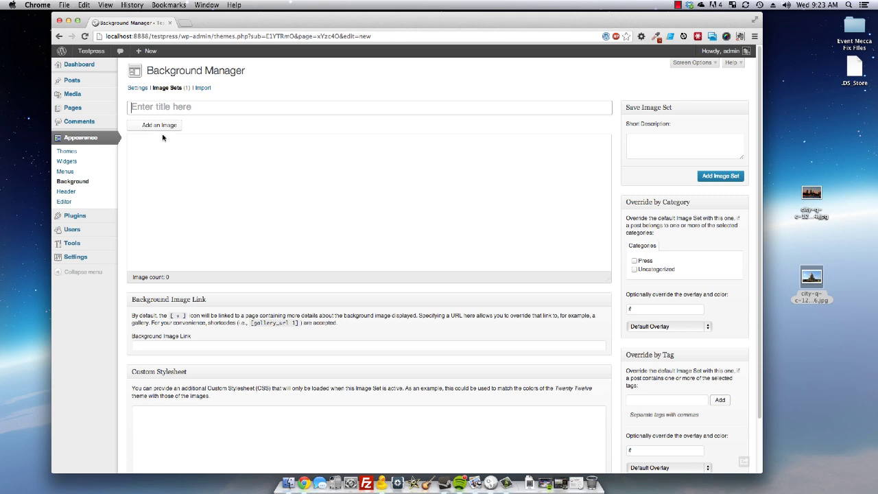
click(164, 129)
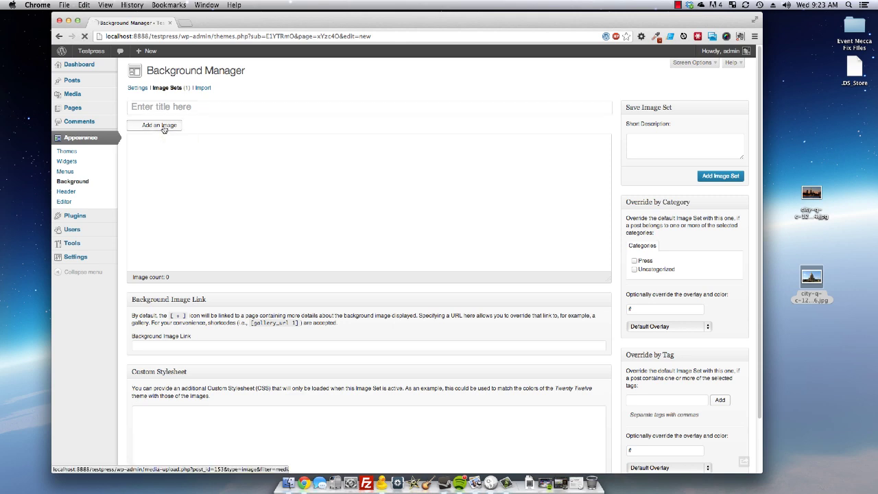
drag(786, 148, 822, 320)
drag(810, 277, 439, 172)
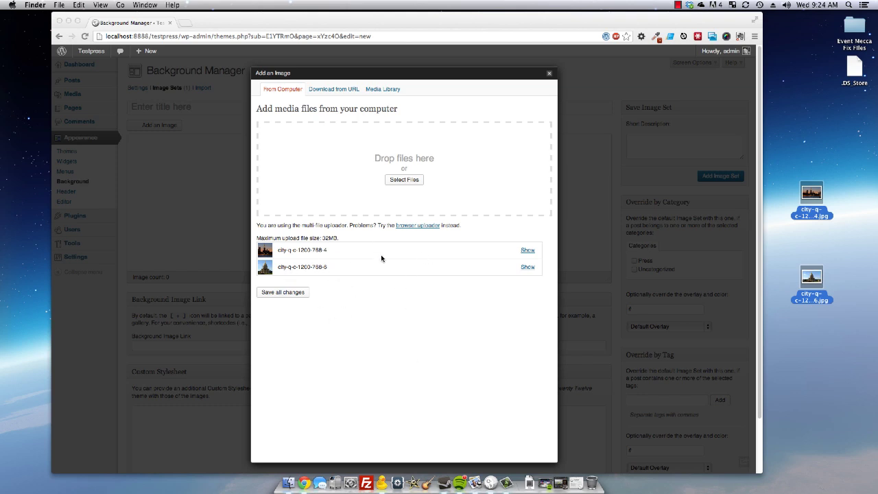
click(283, 293)
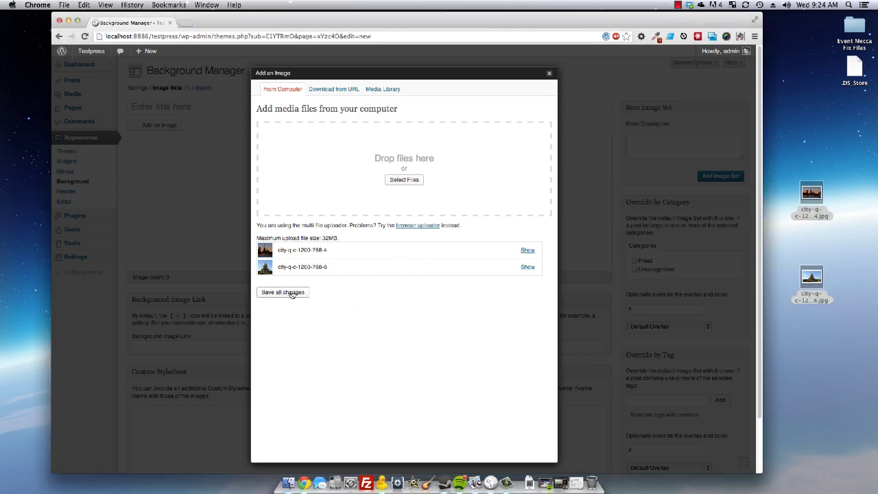
click(291, 293)
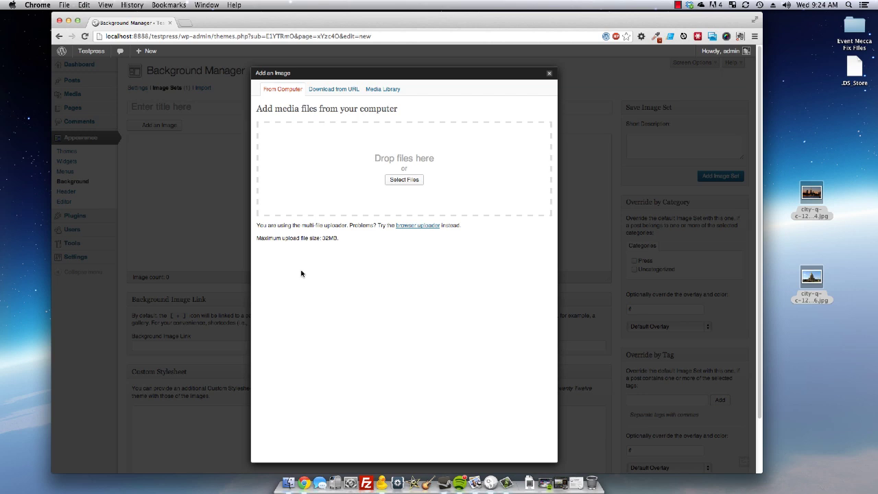
click(548, 74)
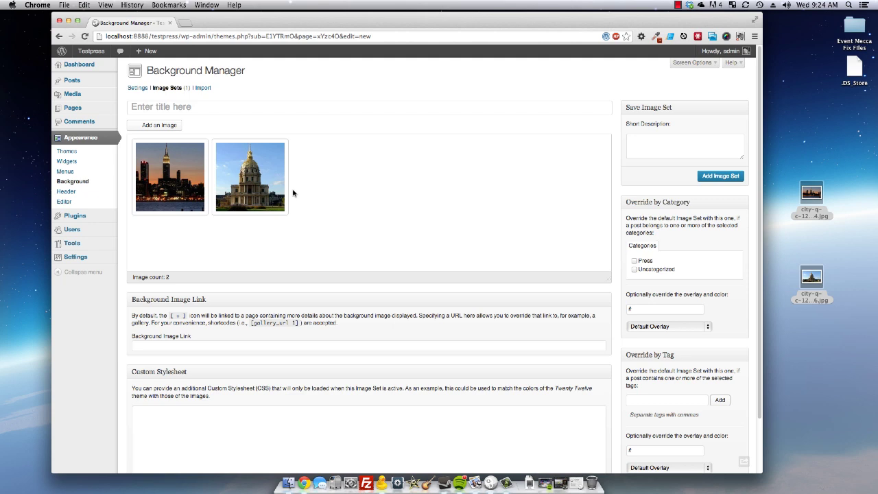
Title the image set 'Cityscapes' and add it
click(220, 101)
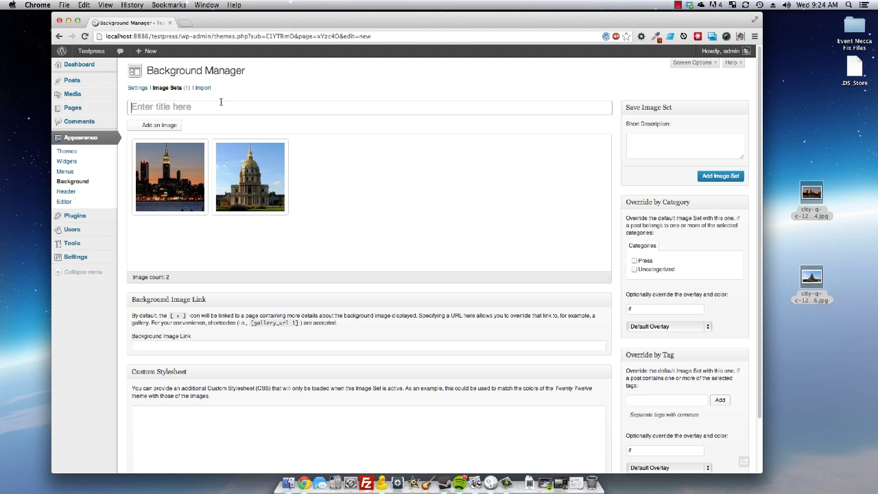
text(Cityscapes)
click(721, 177)
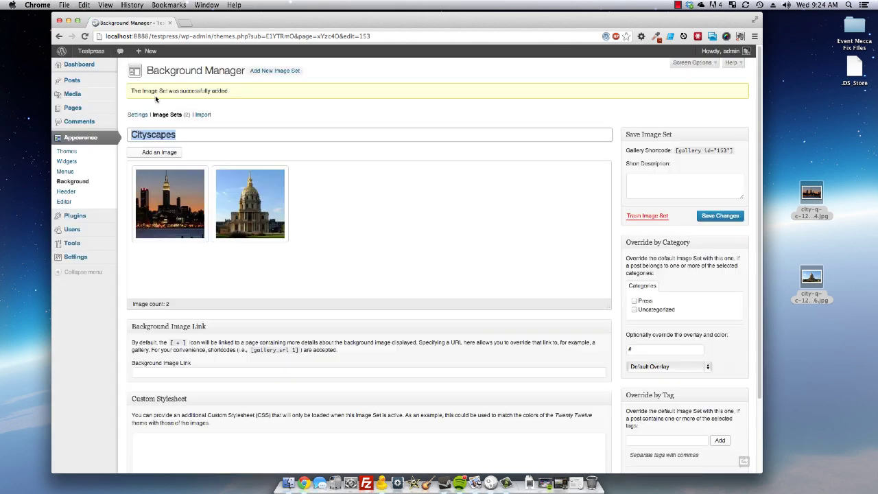
Select Cityscapes (2) as the Background Image Set
click(75, 182)
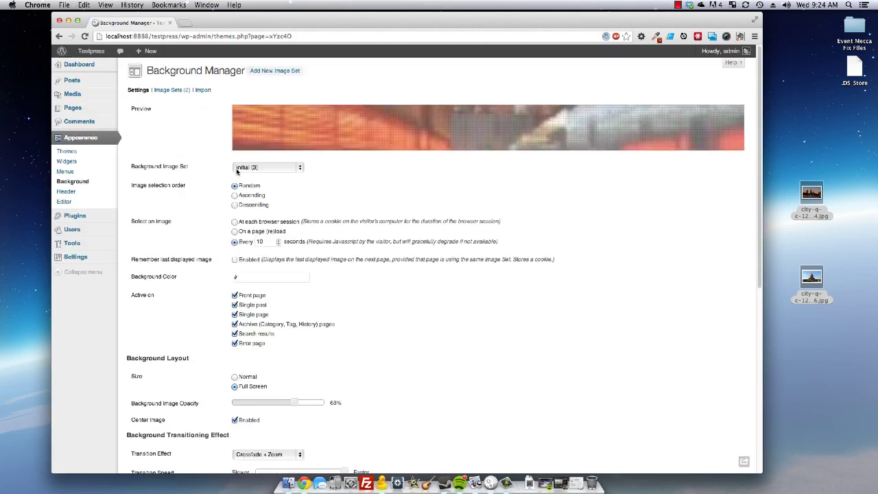
scroll(216, 215, down, 5)
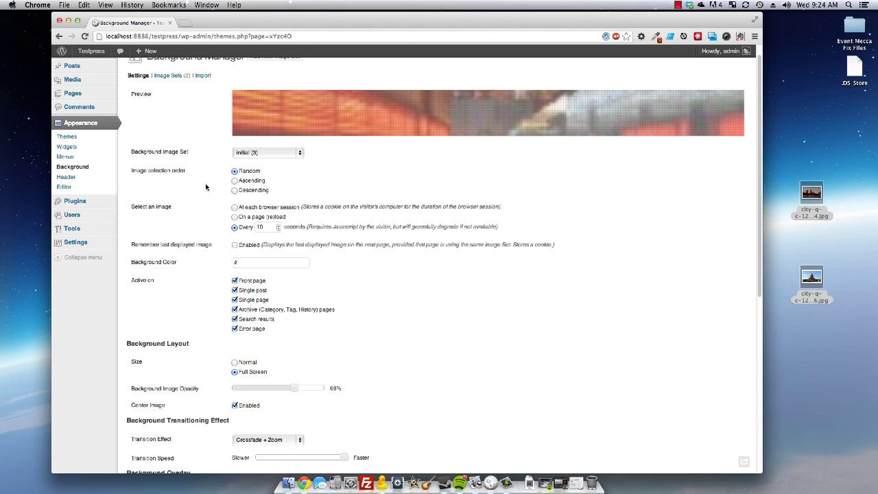
scroll(224, 288, up, 5)
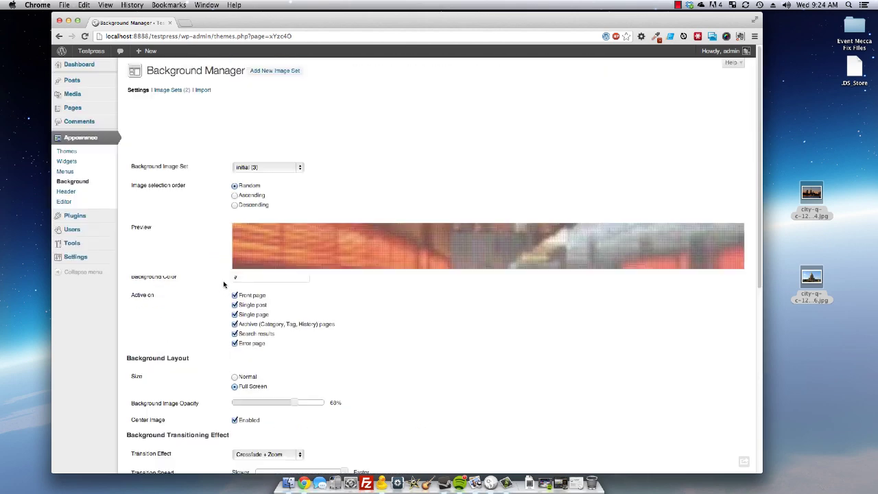
click(249, 169)
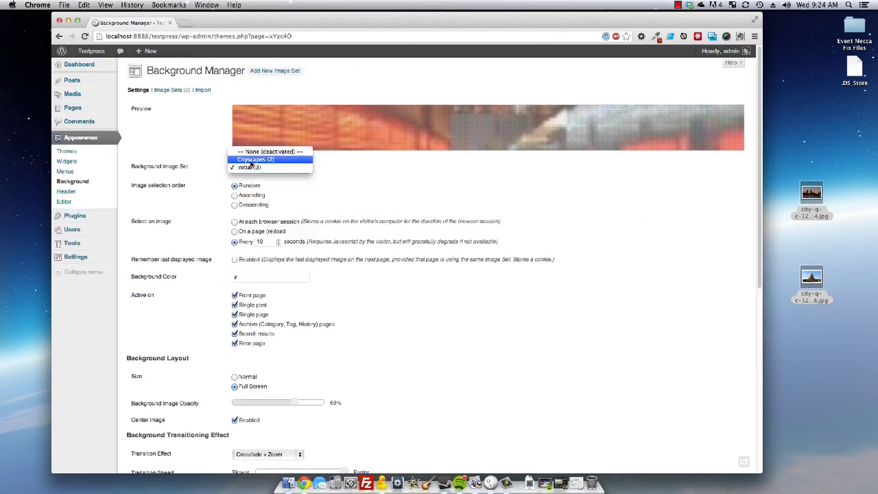
click(248, 160)
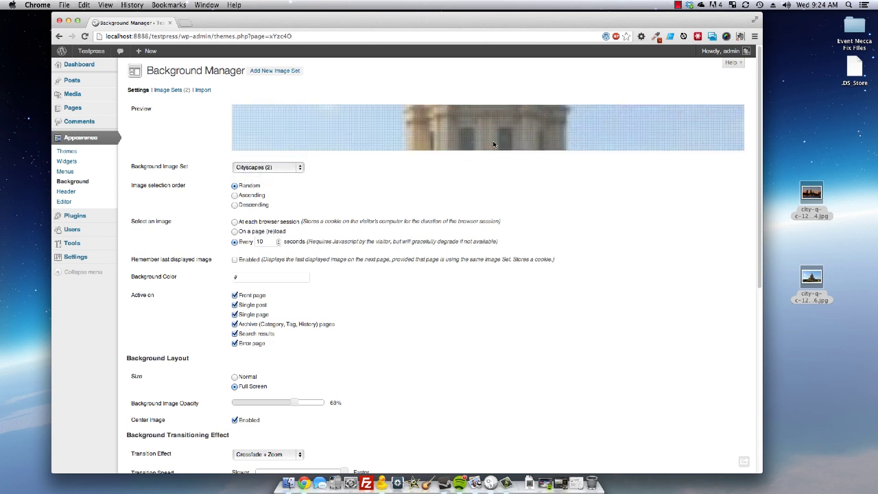
Set the background colour to black, #000
click(276, 276)
text(#)
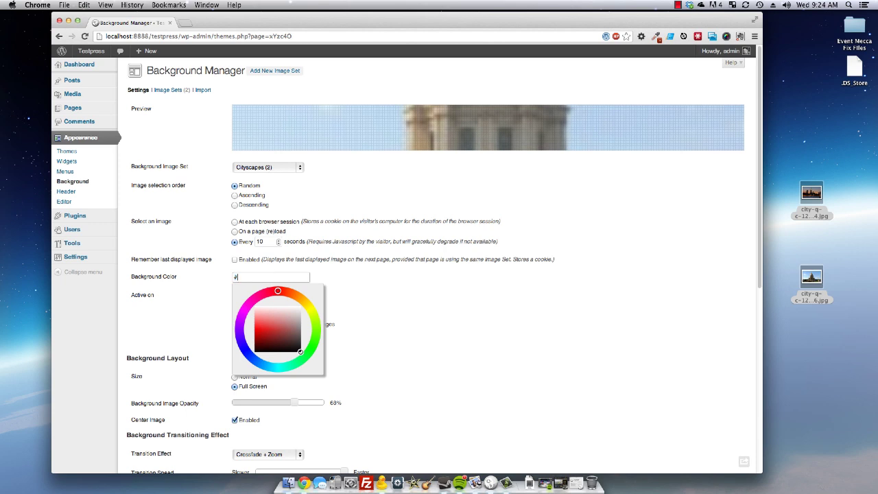
text(000)
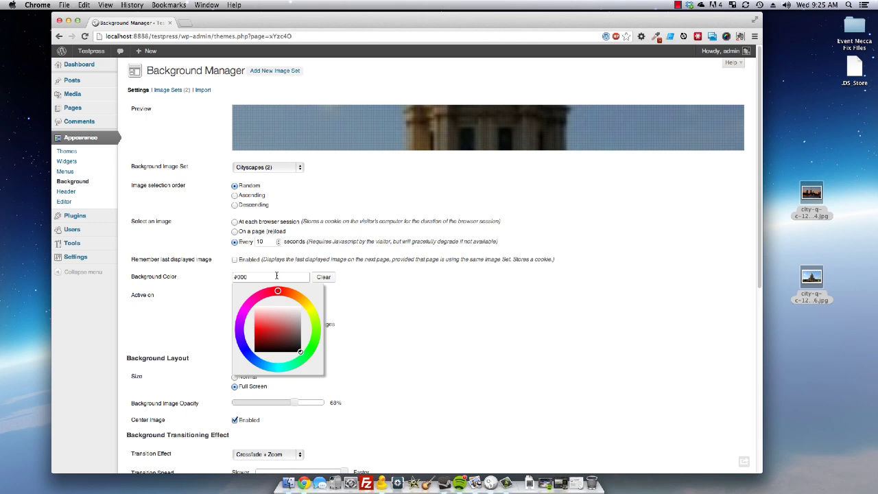
click(378, 321)
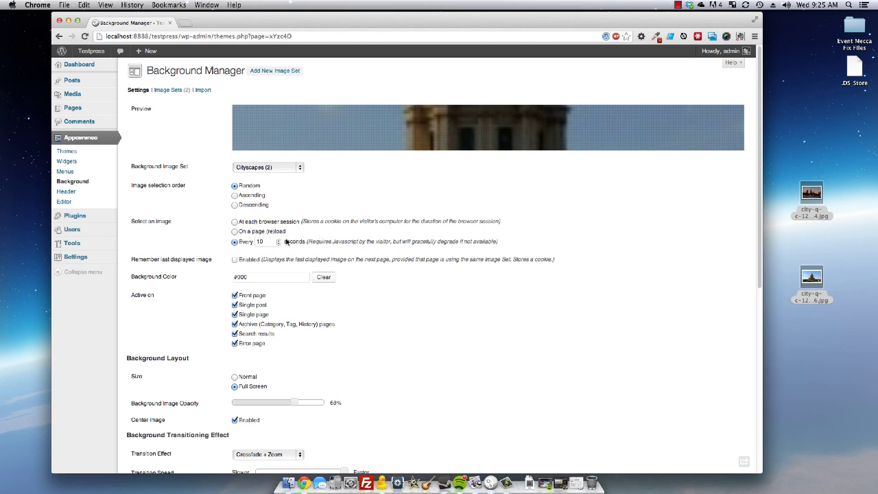
triple_click(291, 242)
Turn on Remember last displayed image
click(329, 255)
double_click(413, 241)
click(412, 242)
click(239, 261)
scroll(266, 251, down, 2)
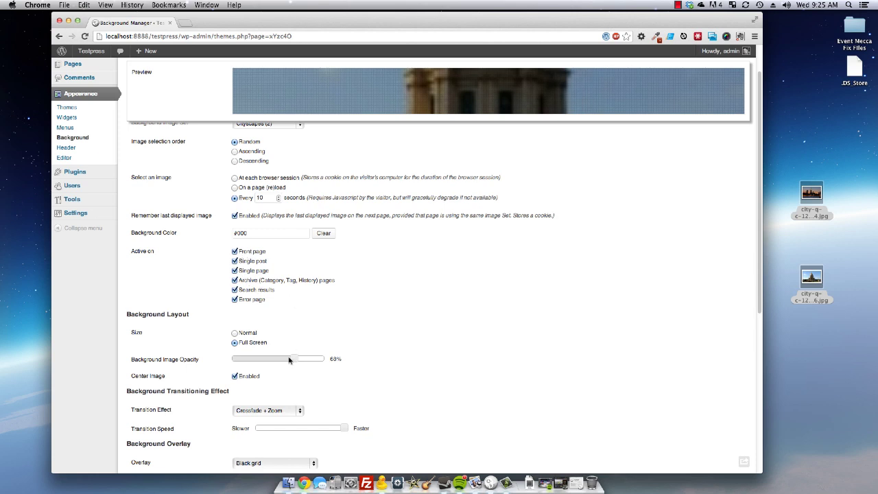
scroll(291, 357, down, 3)
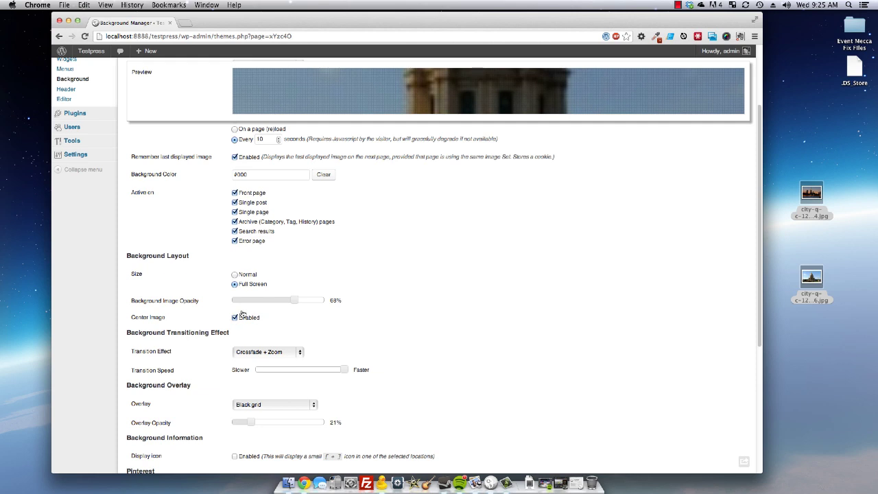
Raise background image opacity to 77% and keep Size on Full Screen
mouse_move(293, 300)
mouse_down()
mouse_move(235, 303)
mouse_move(324, 301)
mouse_move(303, 302)
mouse_up()
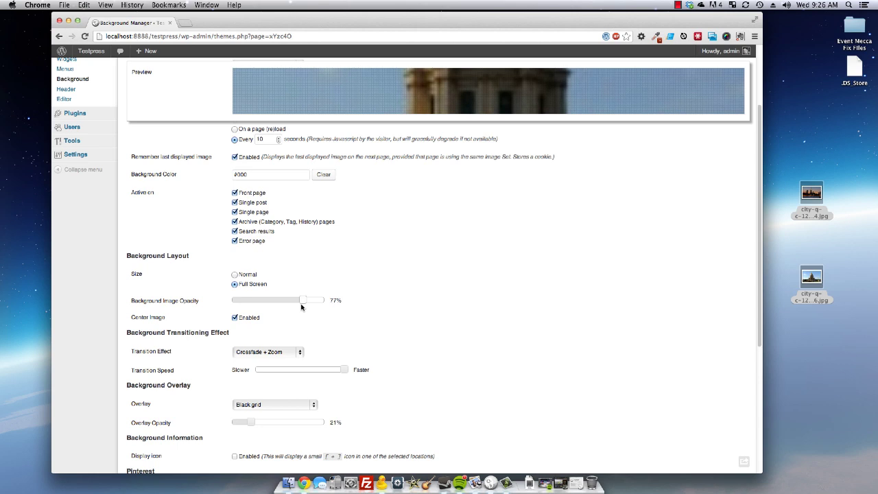
click(248, 275)
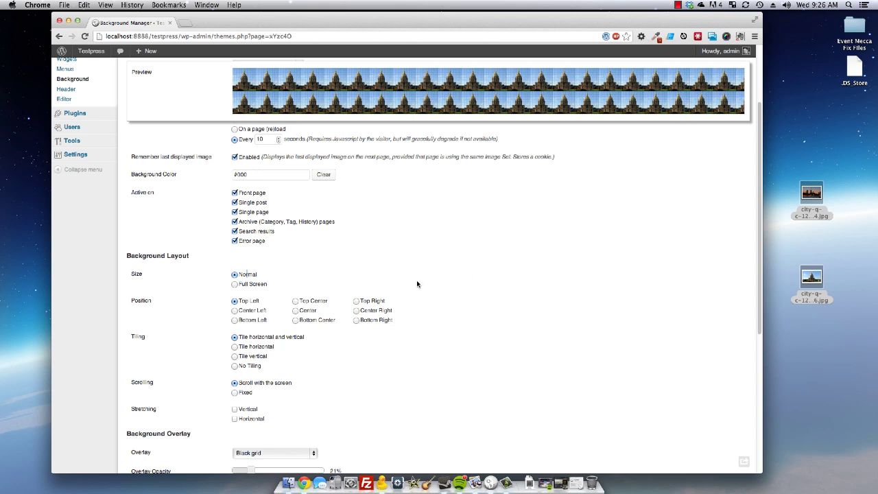
click(259, 284)
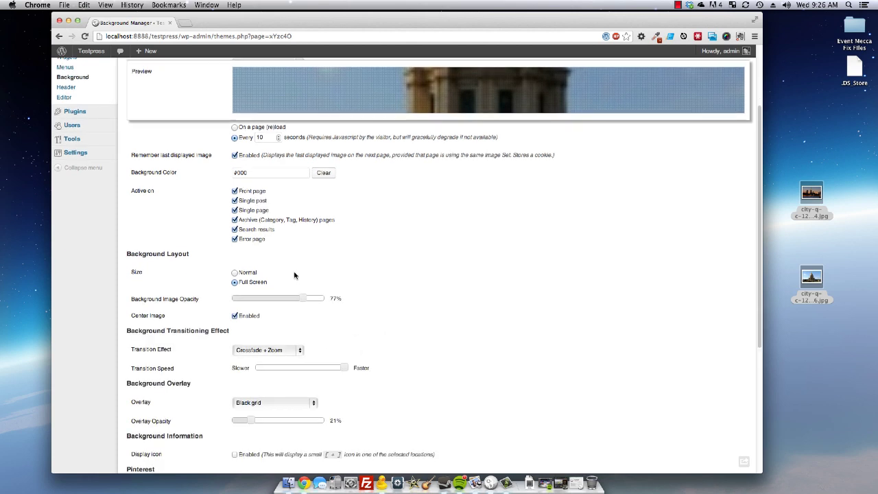
scroll(294, 281, down, 1)
scroll(206, 235, down, 3)
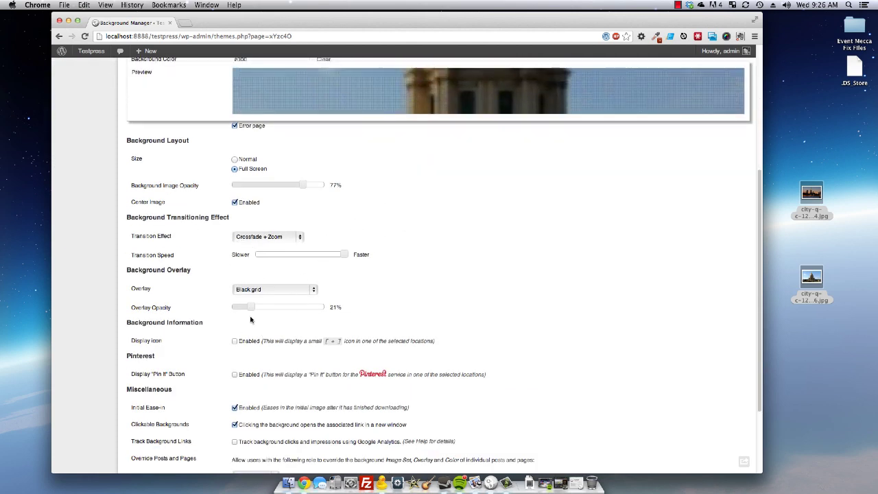
scroll(457, 278, down, 2)
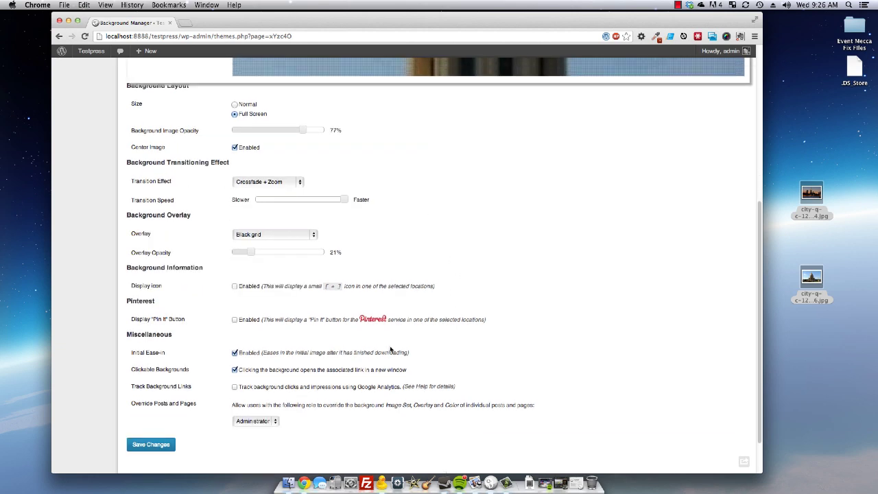
Enable the Pin It button at Bottom Right and save the background settings
click(235, 320)
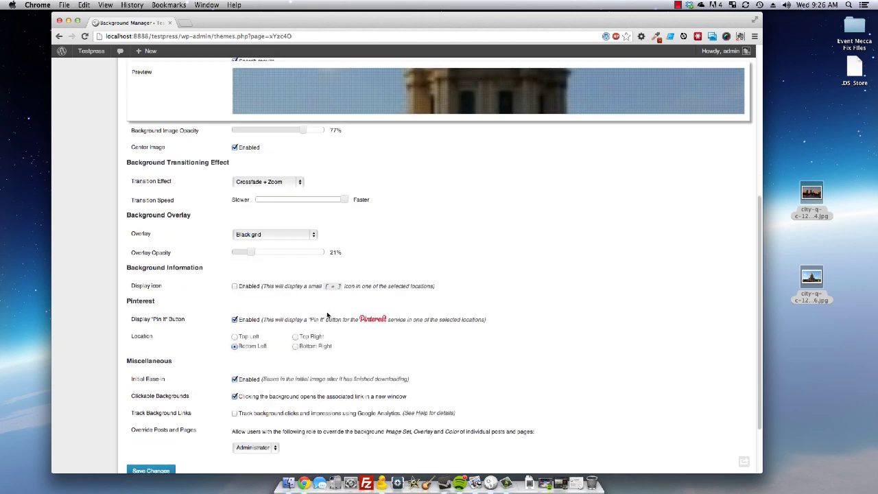
click(316, 344)
scroll(317, 344, down, 3)
click(163, 396)
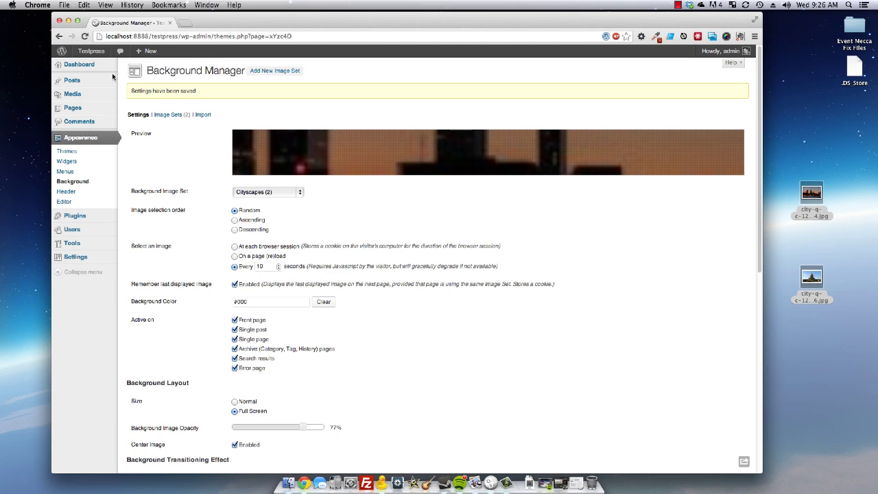
Visit the Testpress front page via the admin bar's site menu
mouse_move(92, 51)
click(91, 66)
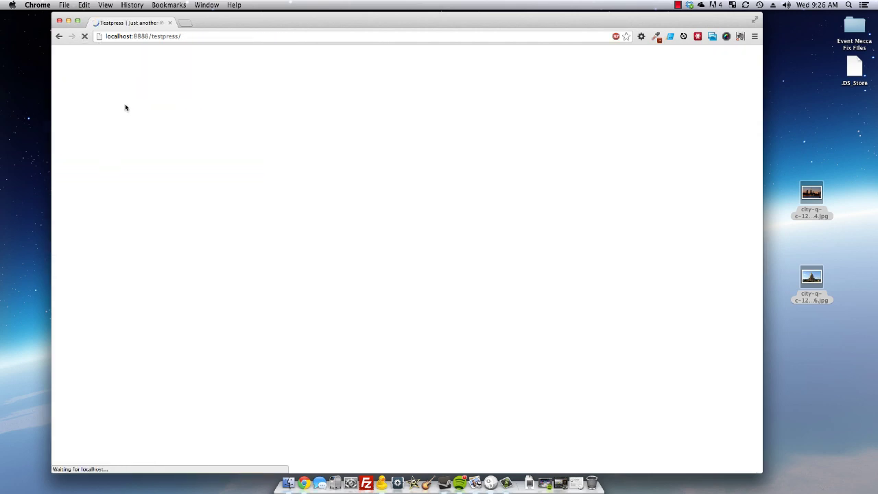